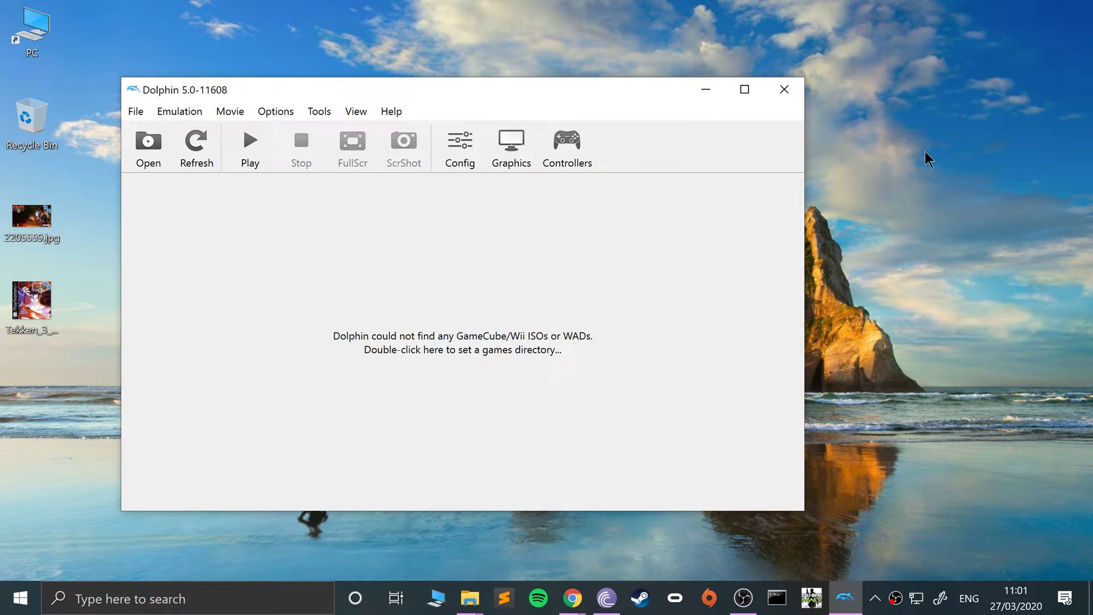
- Open the game file Wii Sports [RSPE01].wbfs and get past the safety notice and title screen
click(147, 143)
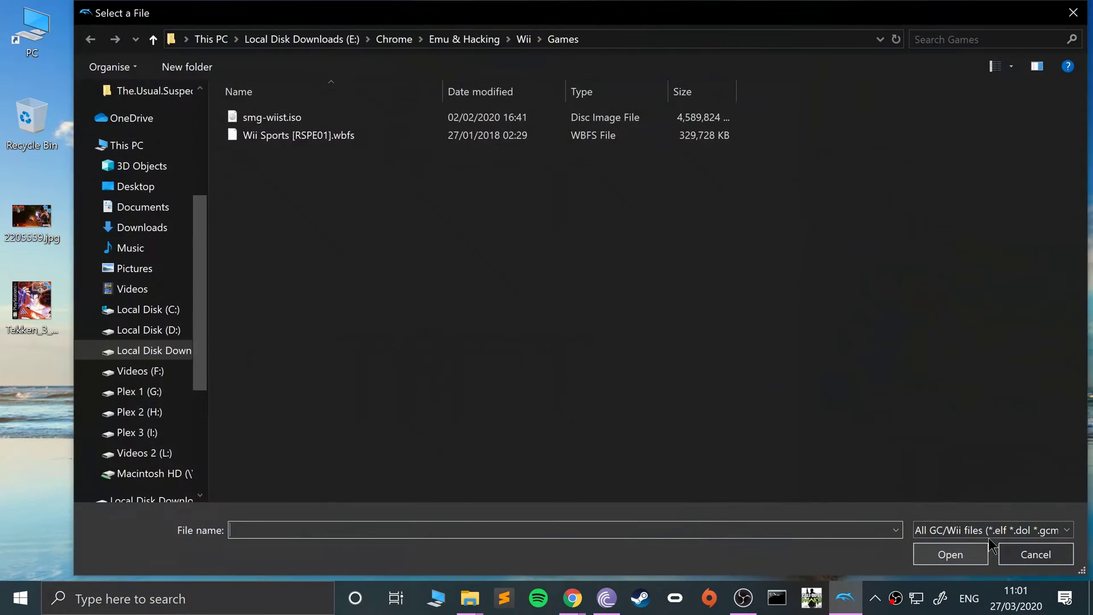
double_click(364, 135)
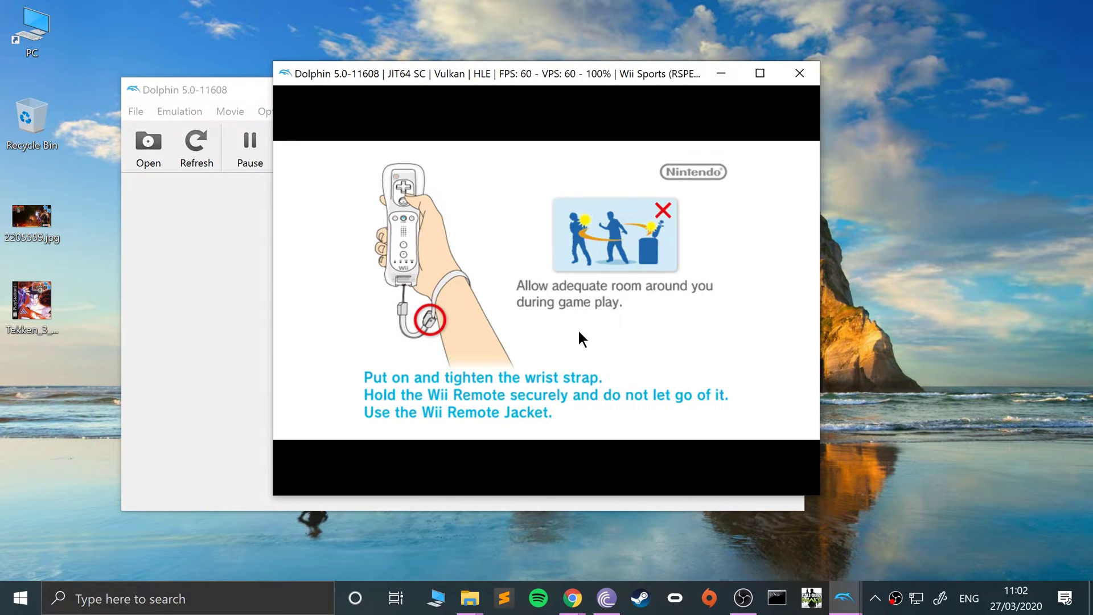
click(624, 363)
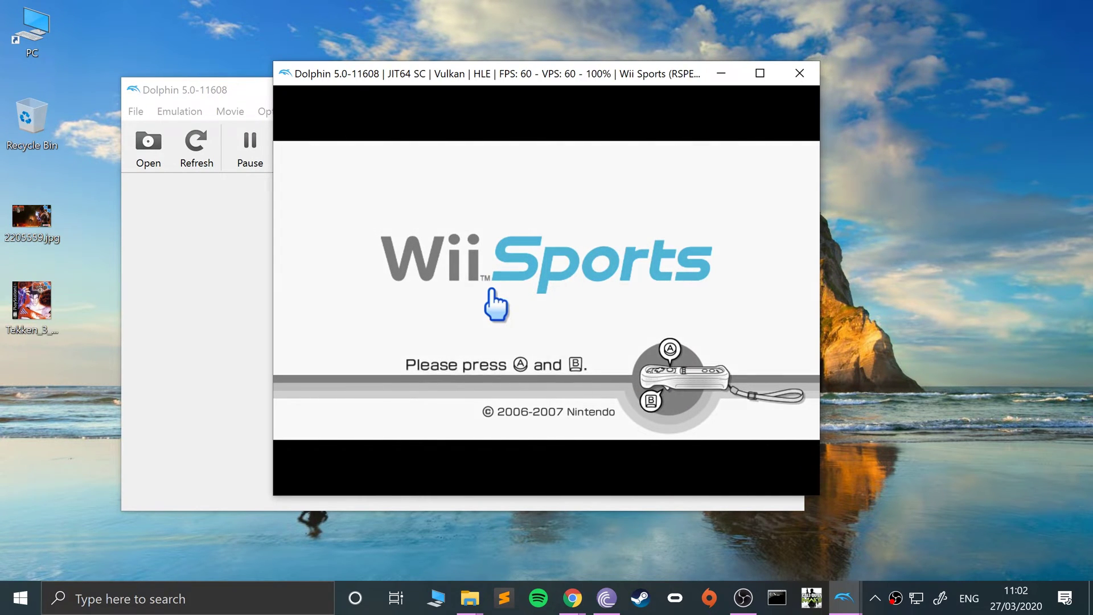
click(491, 294)
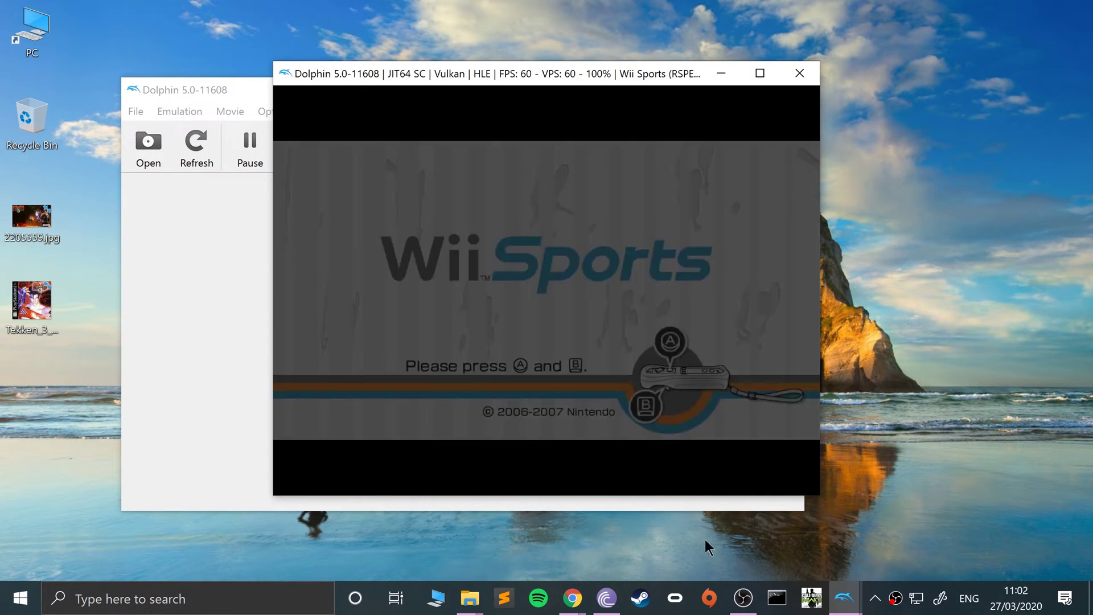
- Start Tennis for one player with the Guest A Mii, accept right-handed play, and continue to the position selection screen
click(433, 205)
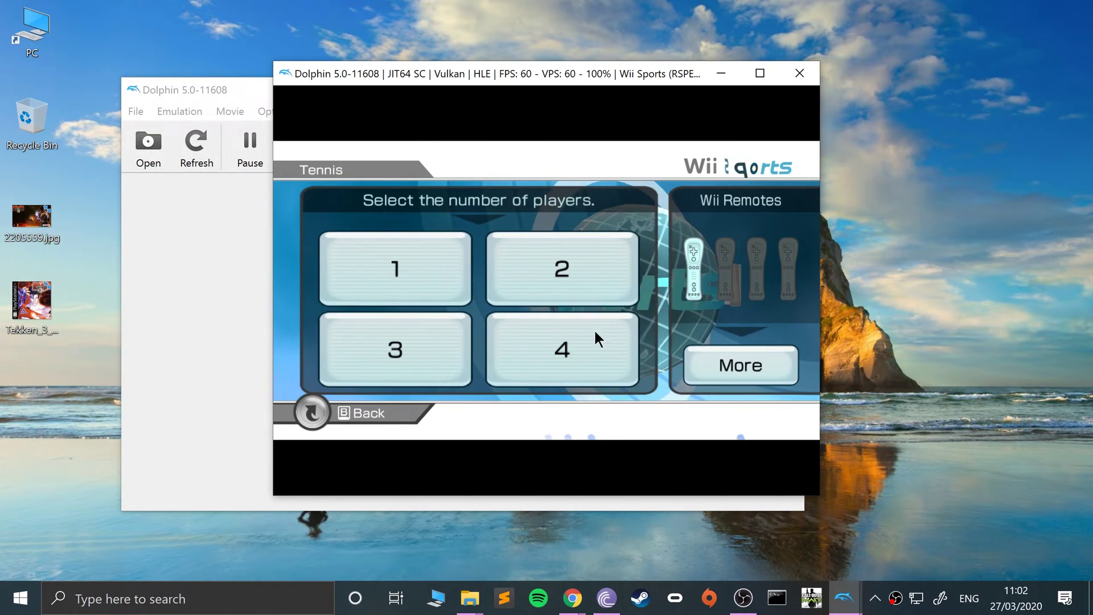
click(490, 394)
click(490, 394)
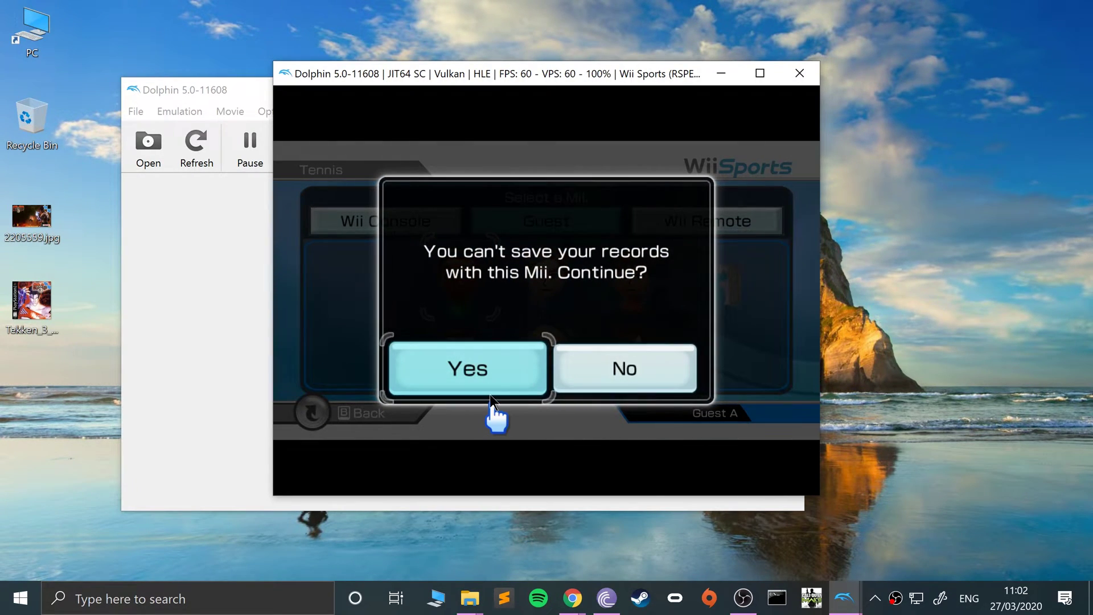
right_click(489, 396)
click(486, 399)
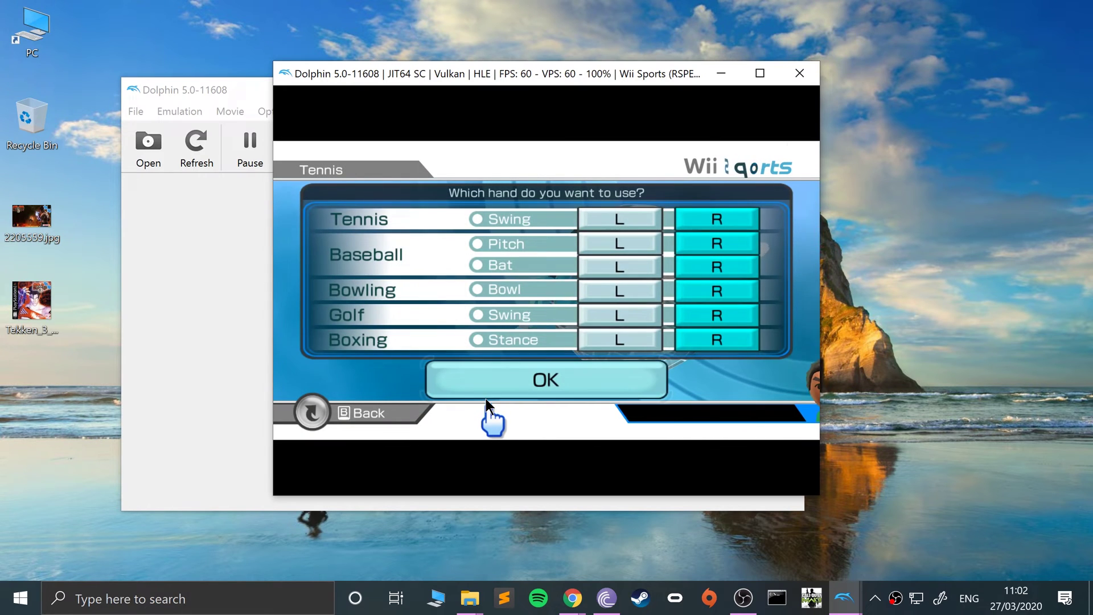
click(518, 345)
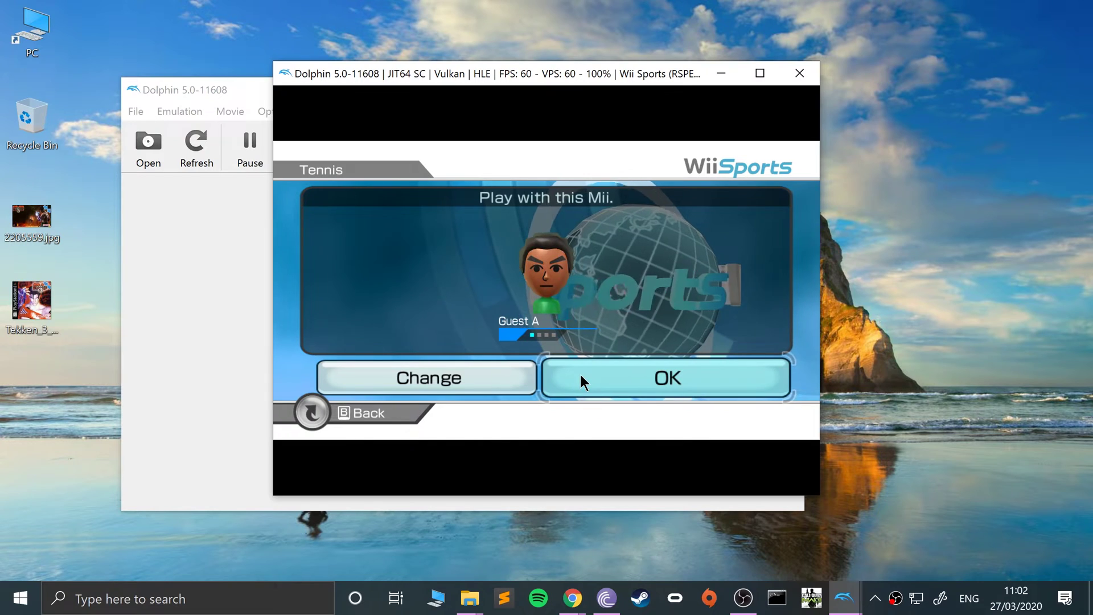
click(580, 375)
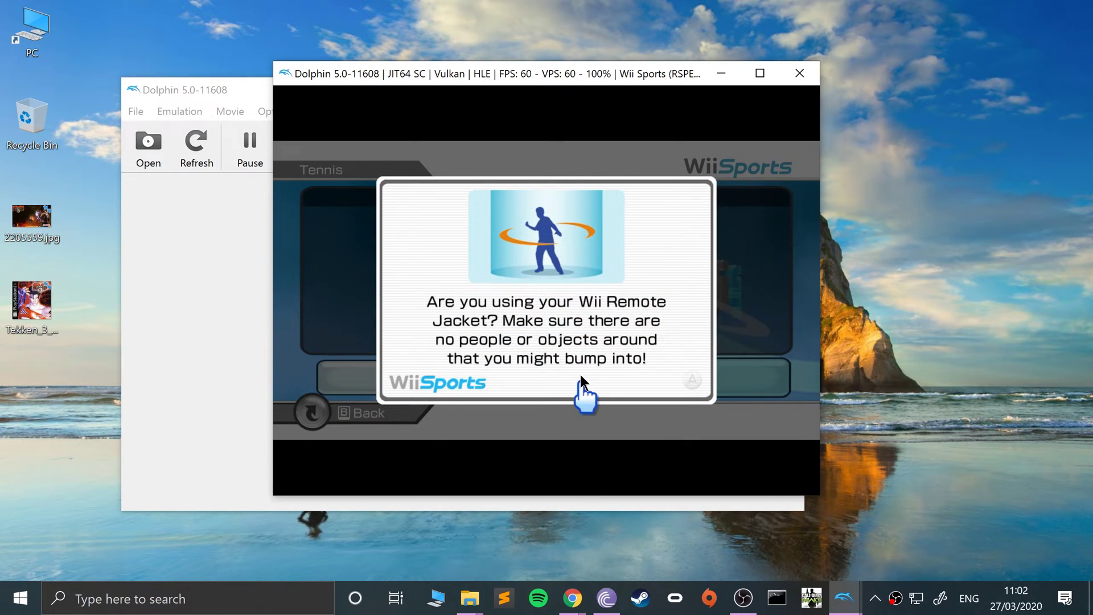
click(581, 377)
right_click(578, 390)
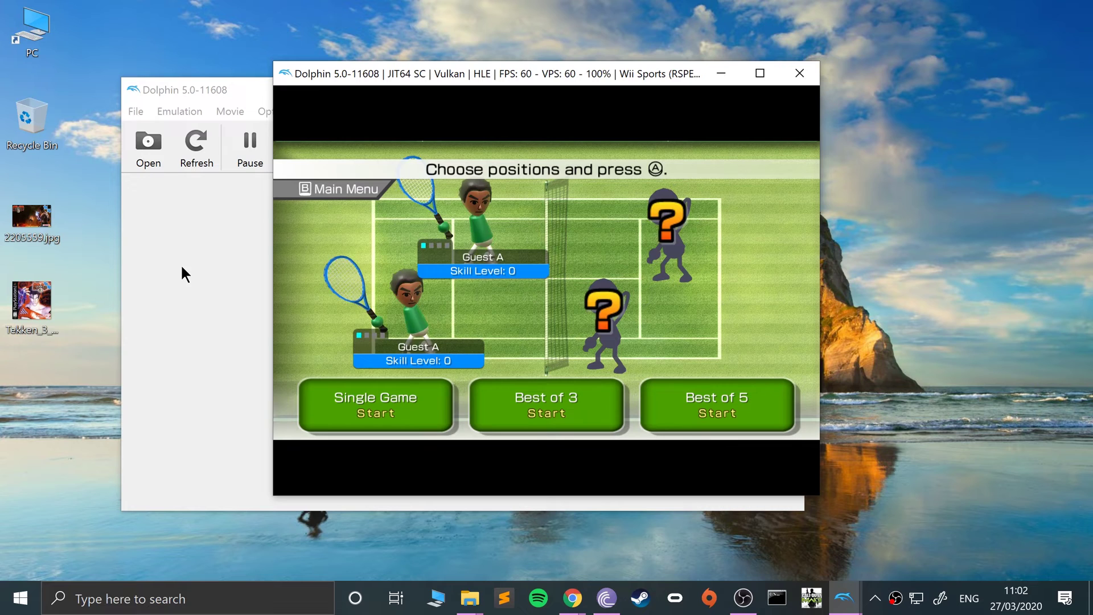
- Set the emulator's selected state slot to Slot 1
click(177, 97)
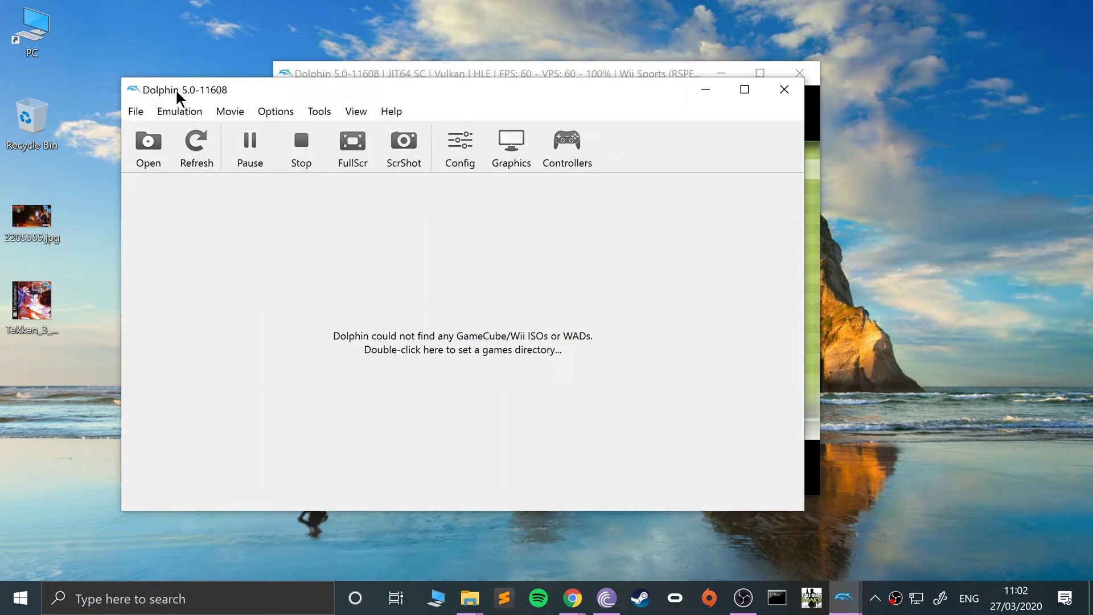
click(137, 112)
mouse_move(175, 117)
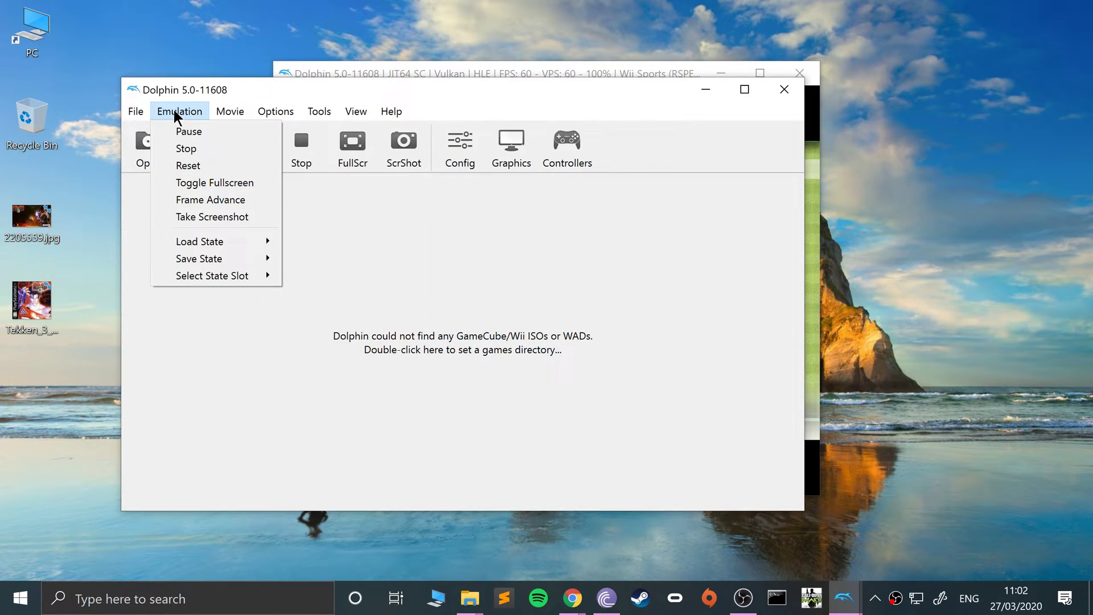
mouse_move(217, 261)
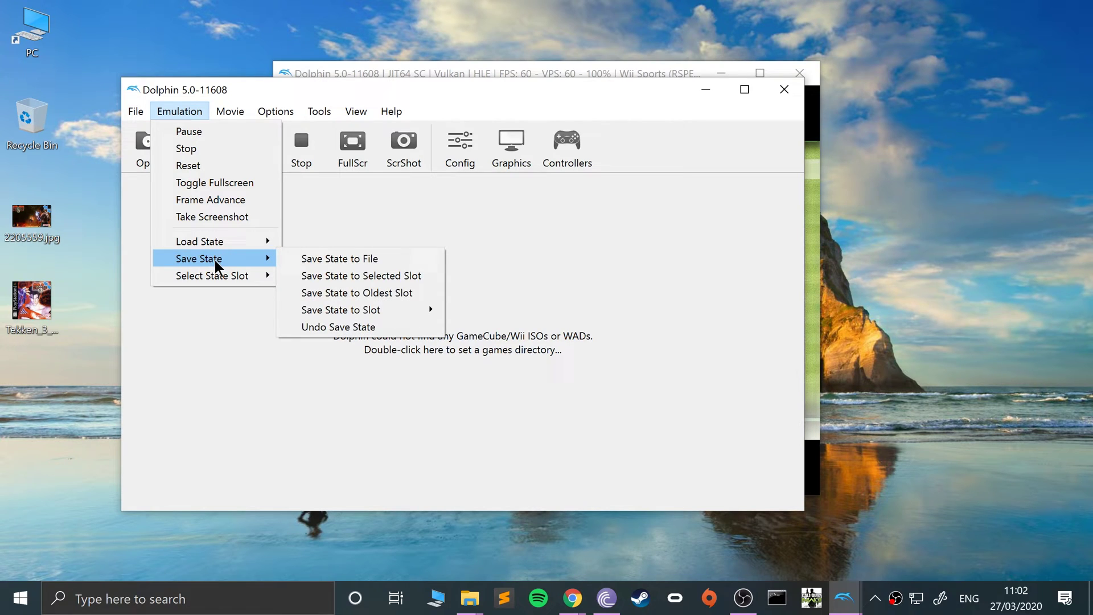
mouse_move(226, 280)
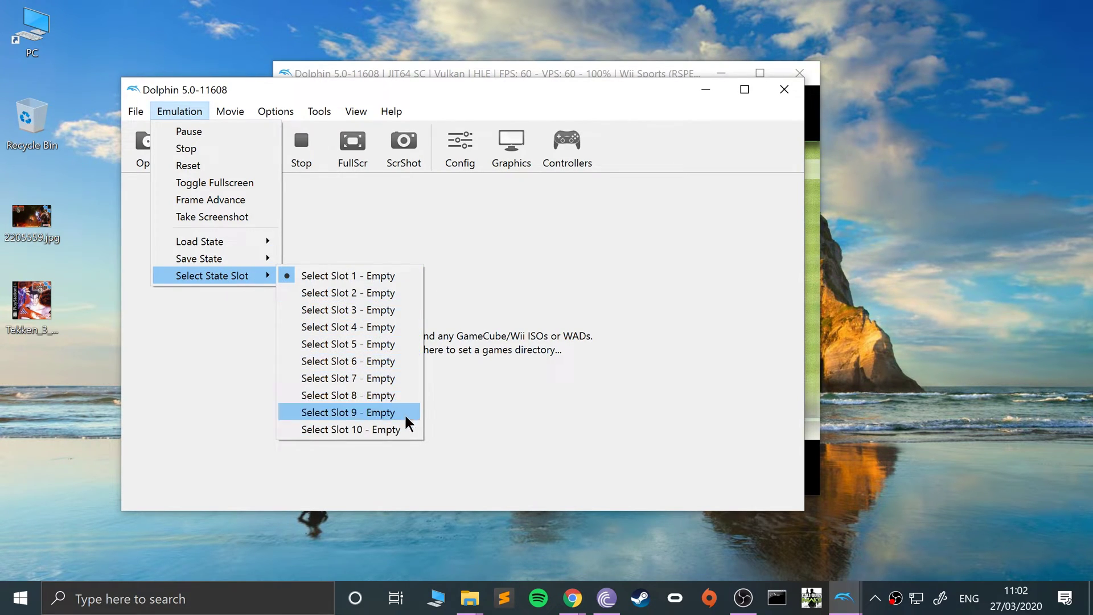
click(342, 279)
- Save the current game state to the selected slot
click(199, 116)
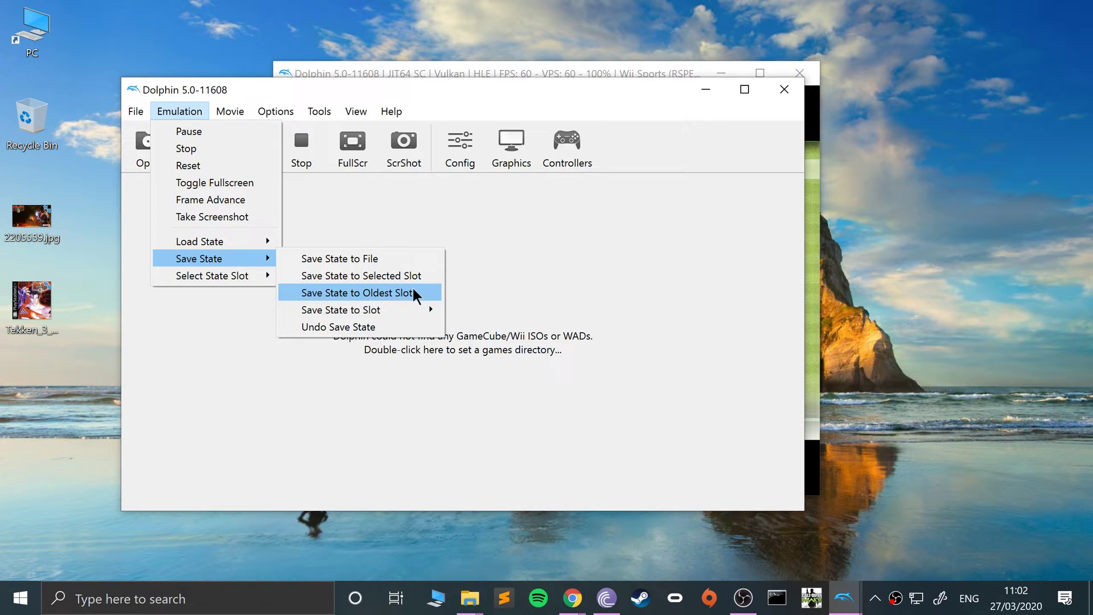
mouse_move(369, 310)
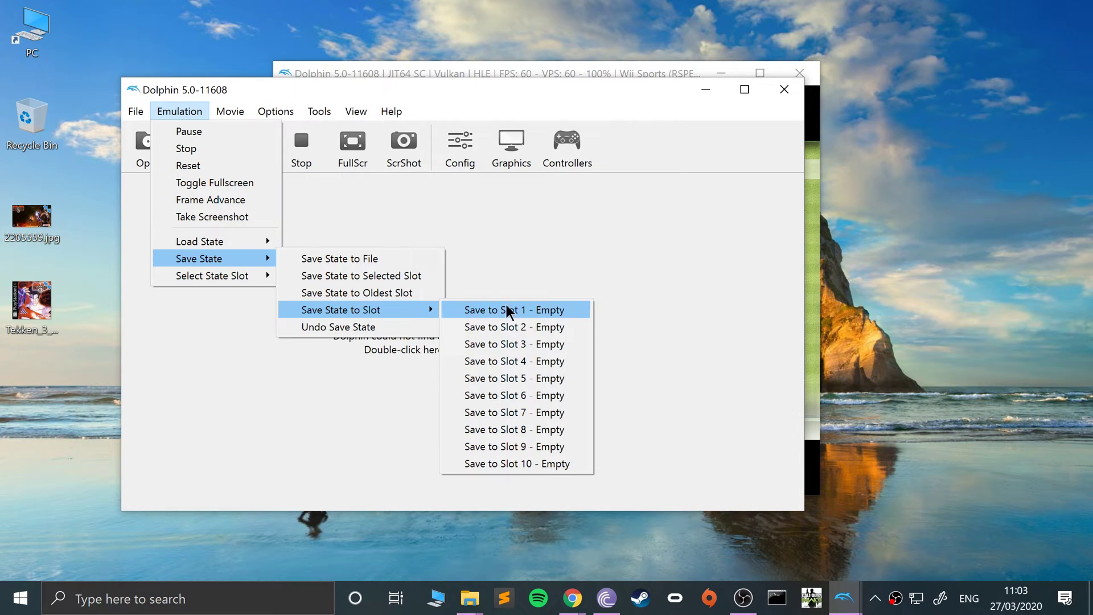
click(368, 276)
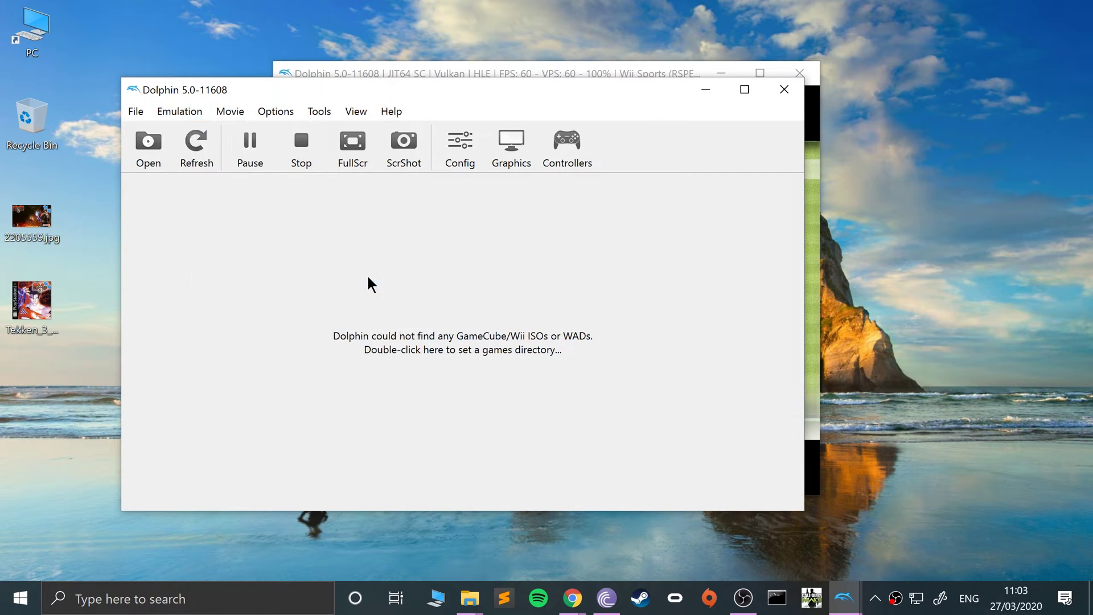
- Check the running game window, then load the saved state from Slot 1
click(189, 115)
click(451, 74)
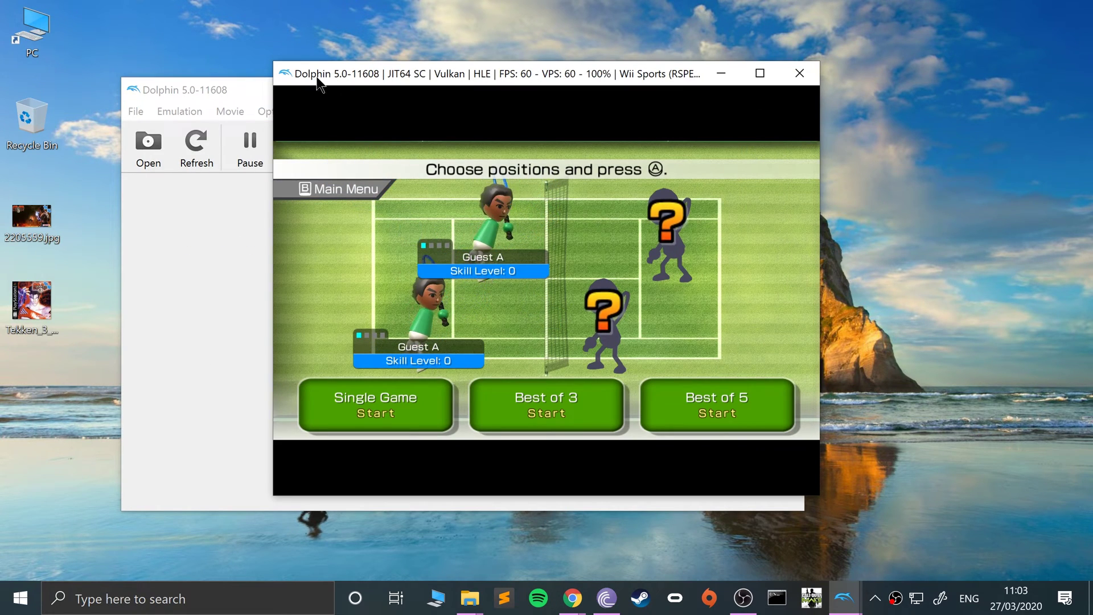
click(189, 273)
click(180, 111)
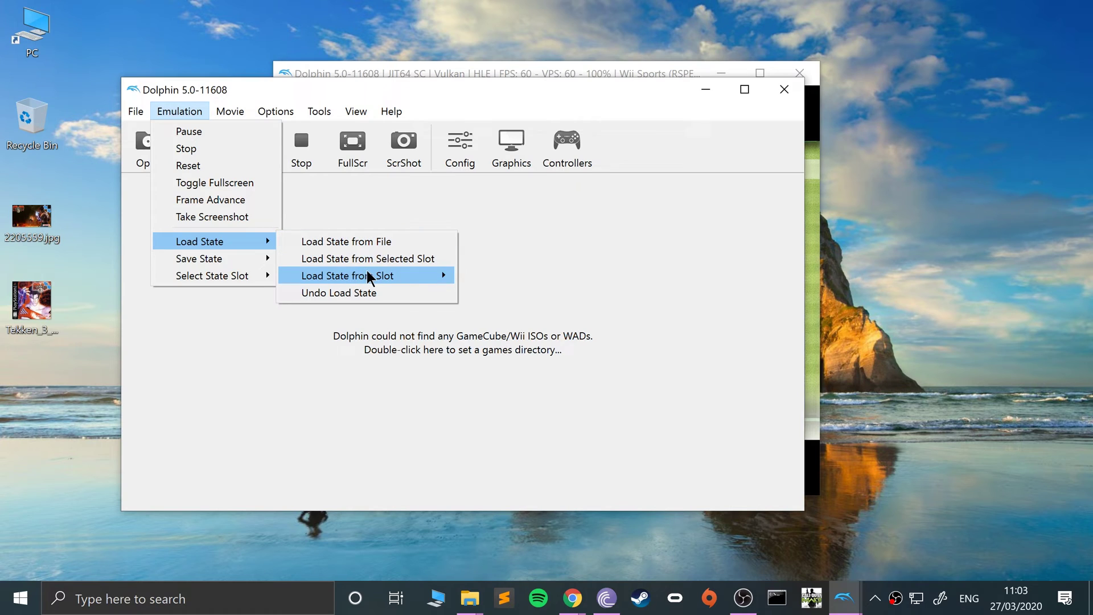
mouse_move(369, 279)
click(498, 275)
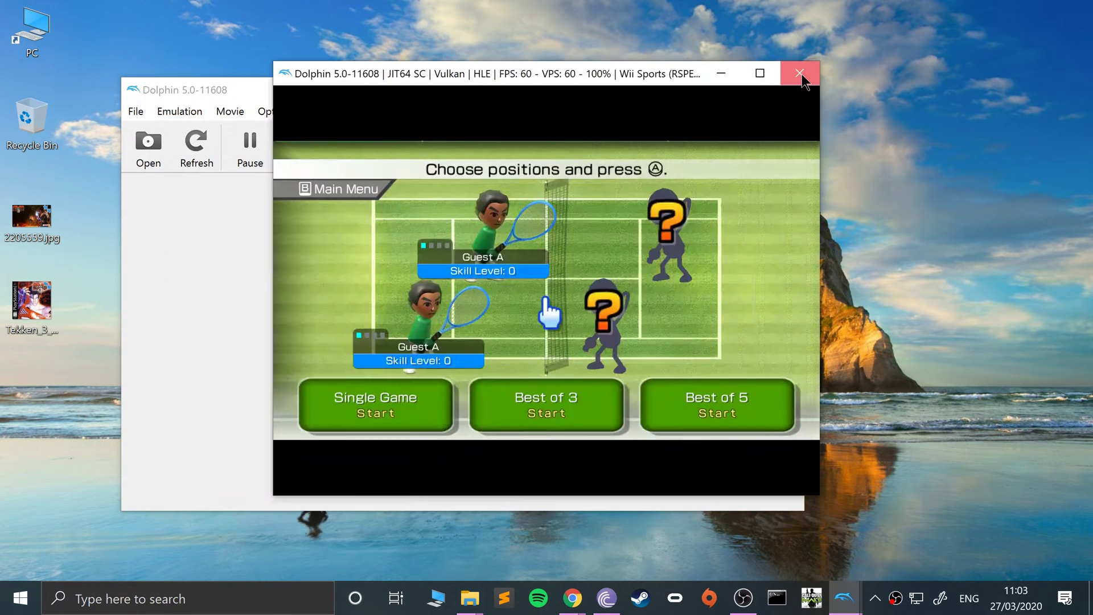
- Stop the current emulation with confirmation and boot Wii Sports [RSPE01].wbfs again
click(800, 74)
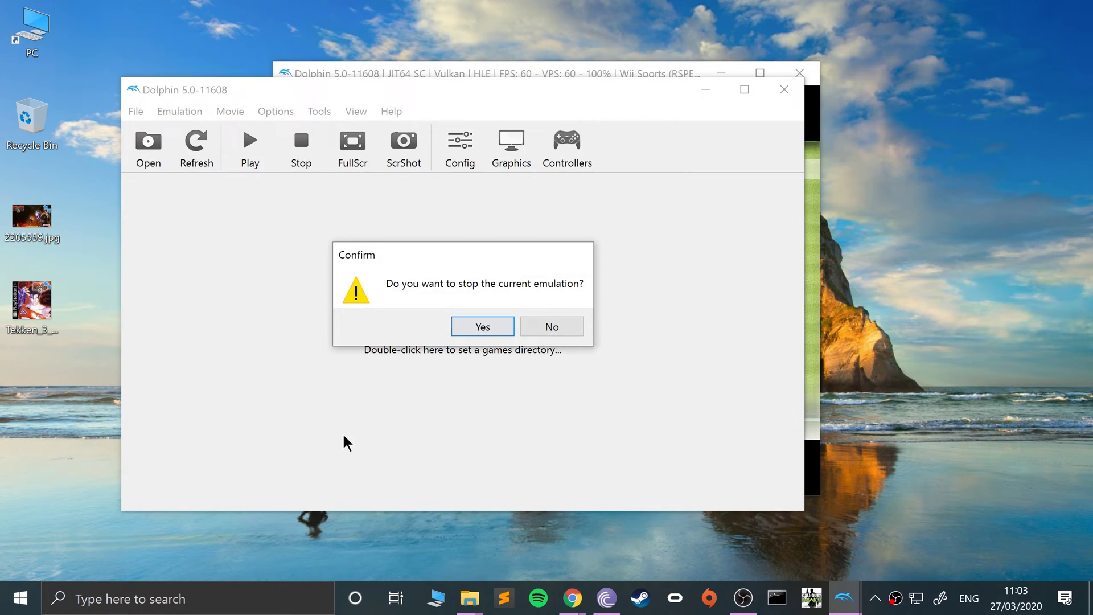
click(480, 325)
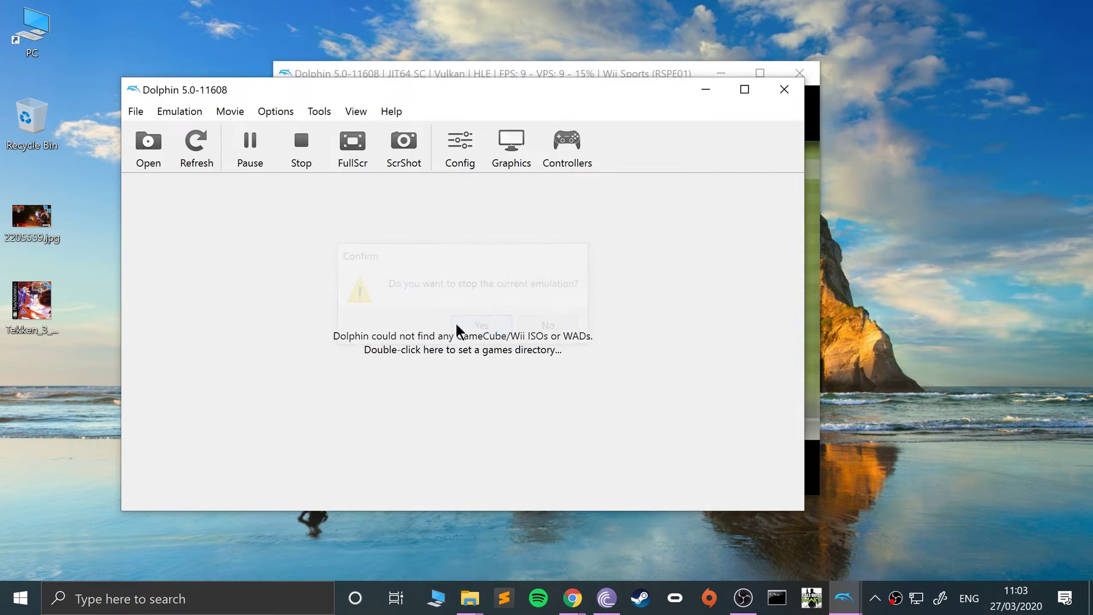
click(147, 146)
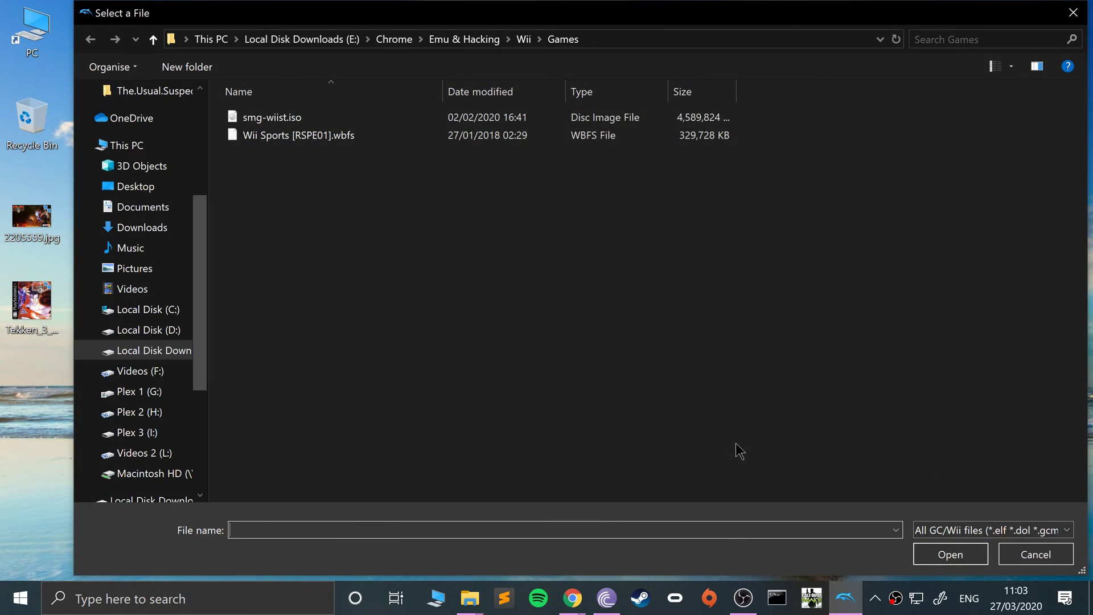
double_click(245, 137)
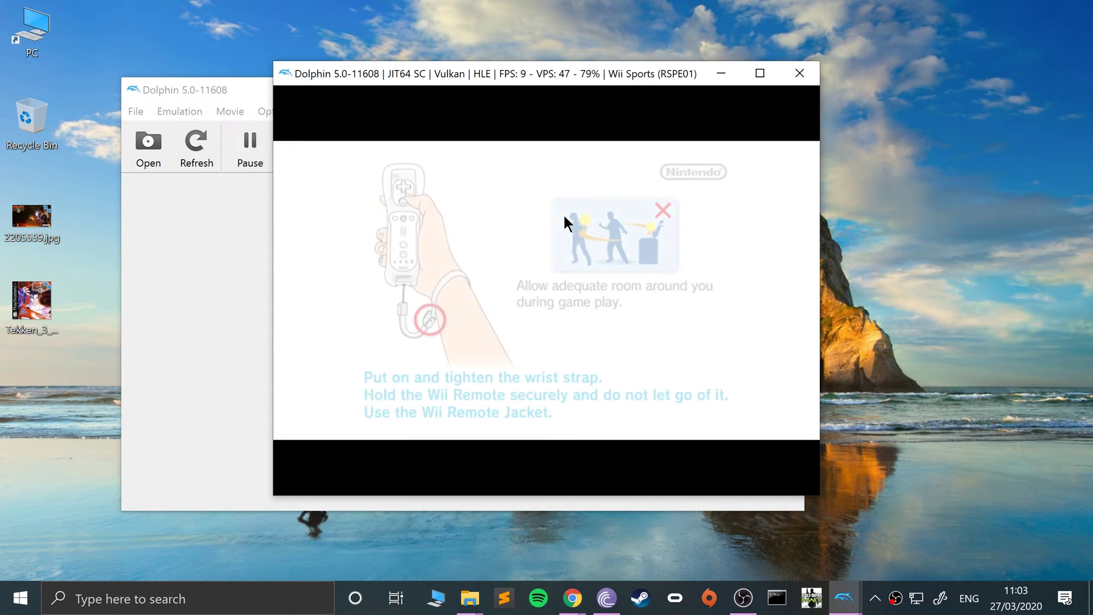
- Spread the game and main windows apart, load the state from Slot 1 in the restarted game, and bring the game window forward
drag(450, 73, 732, 76)
drag(445, 97, 342, 94)
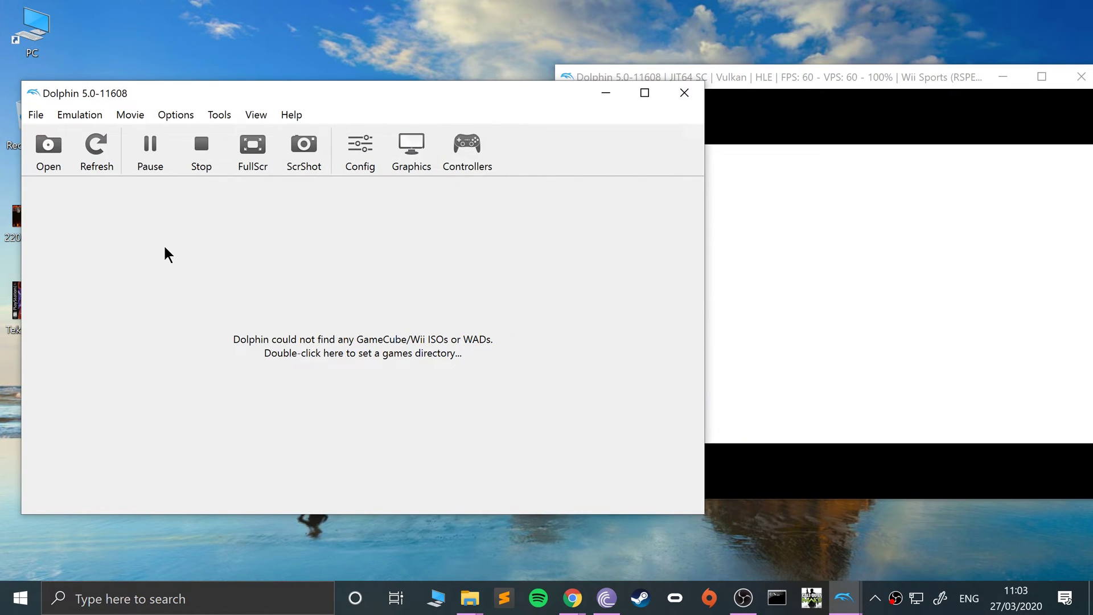
click(37, 114)
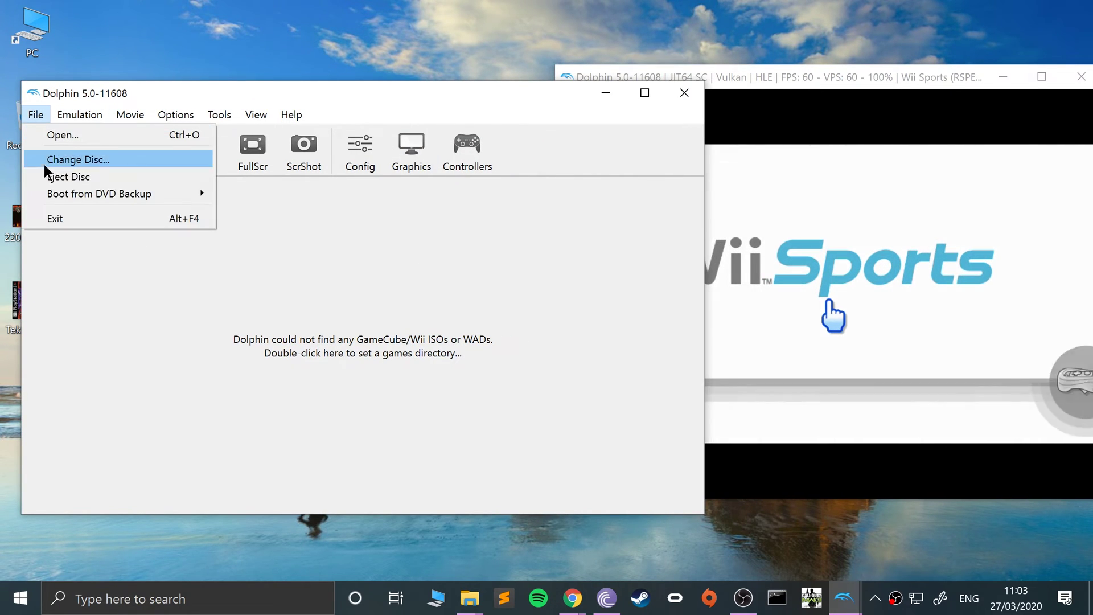
mouse_move(83, 117)
mouse_move(151, 246)
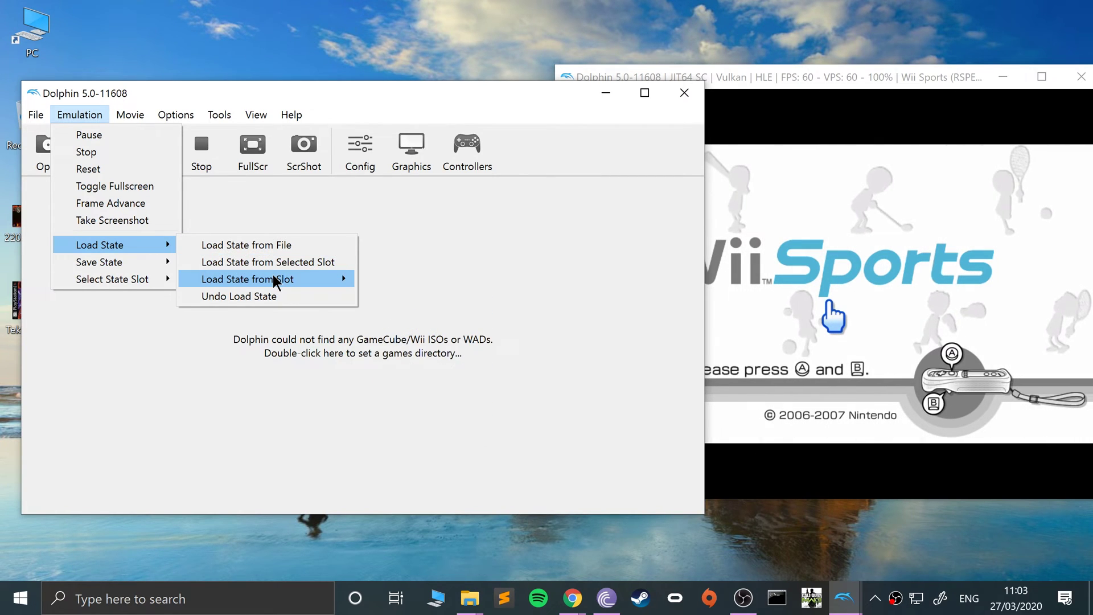
mouse_move(279, 278)
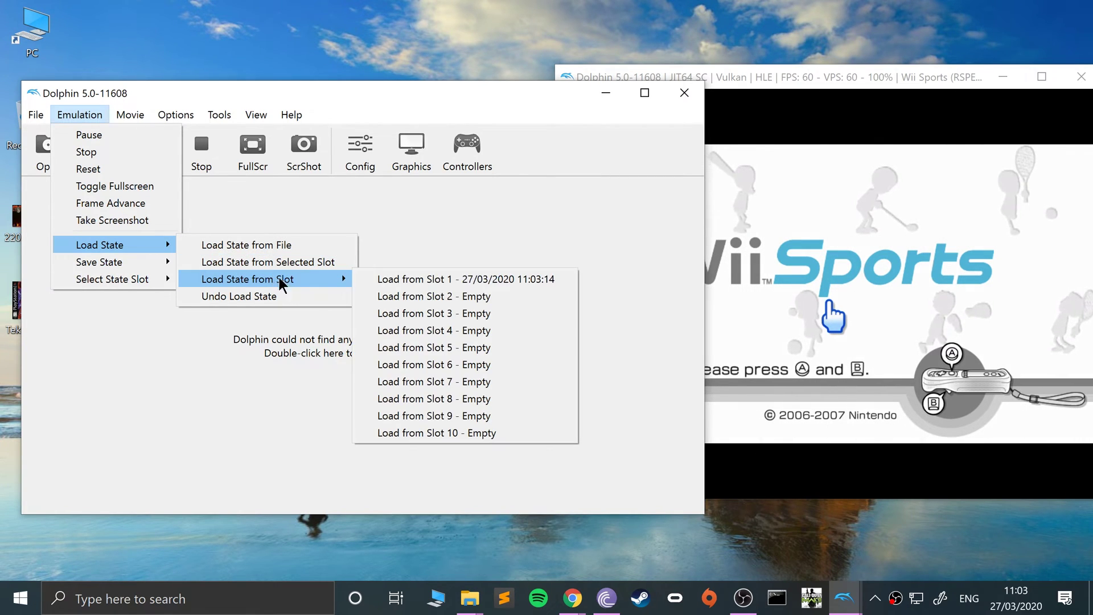
click(427, 287)
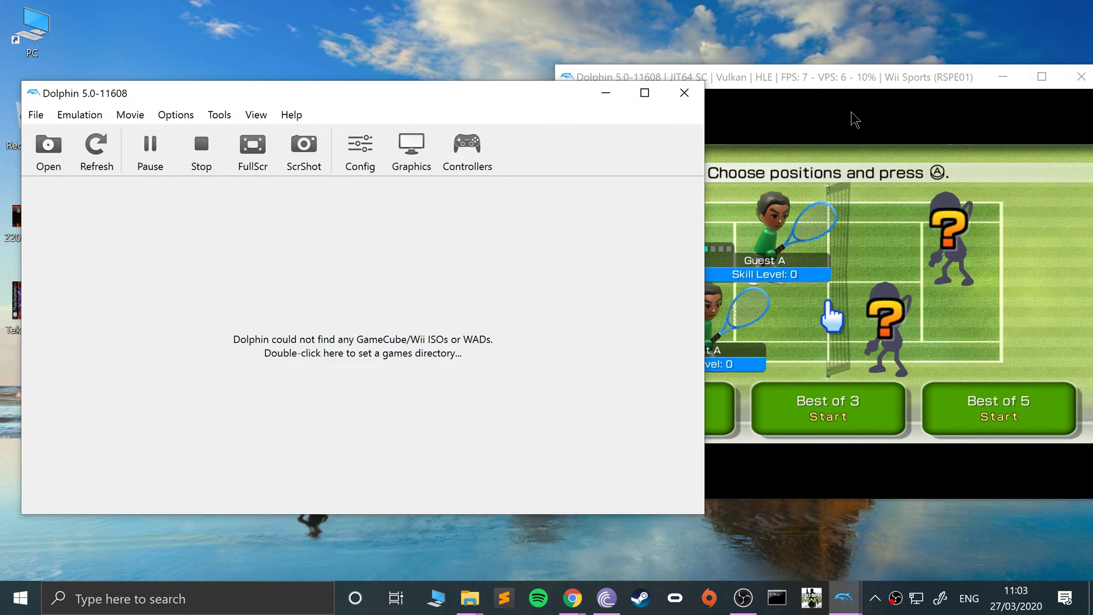
drag(851, 77, 619, 84)
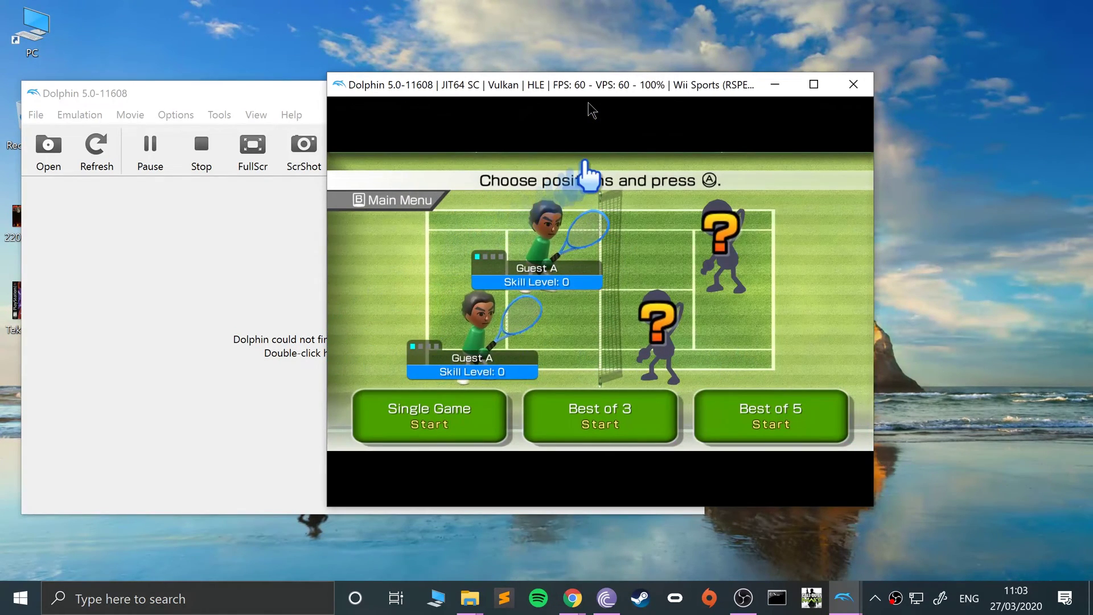